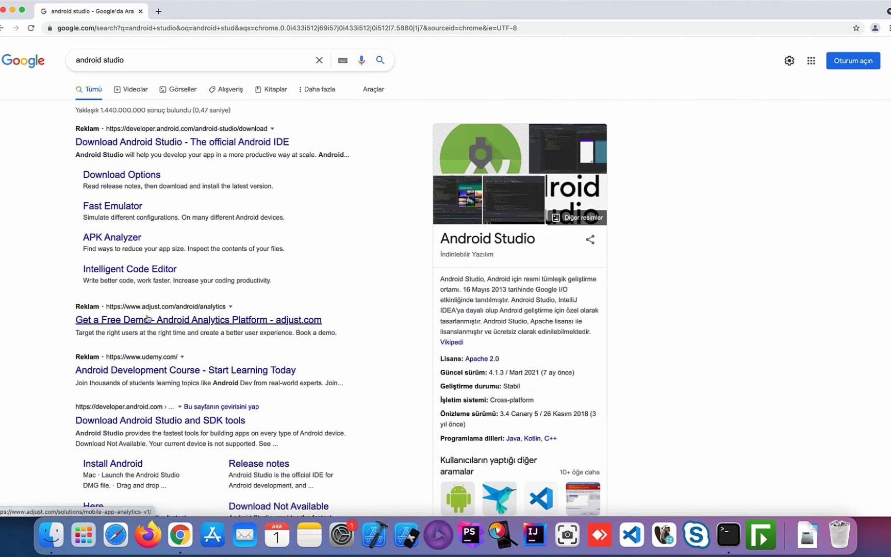
Download Android Studio 2020.3.1 for Mac with Intel chip from the official Android developers site, accepting the terms and conditions.
{"action": "scroll", "coordinate": [145, 314], "scroll_direction": "down", "scroll_amount": 5}
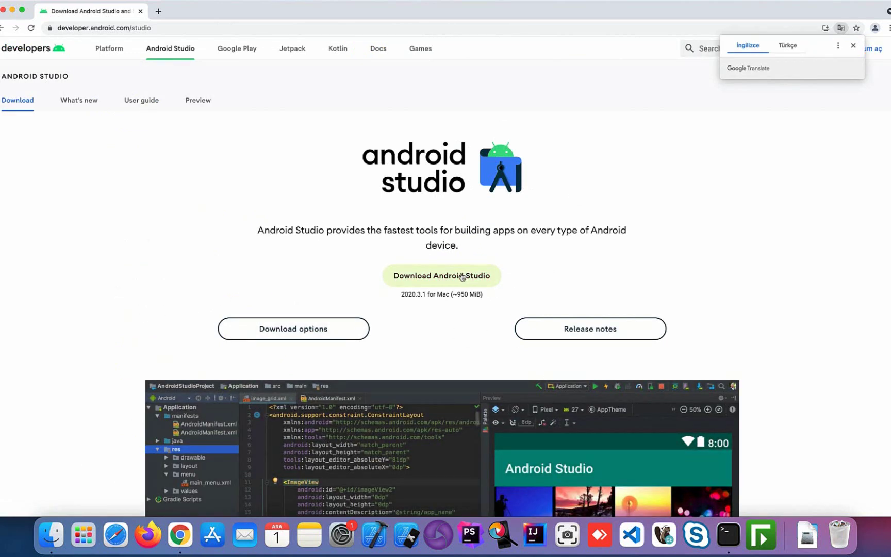
{"action": "left_click_drag", "start_coordinate": [442, 294], "coordinate": [484, 296]}
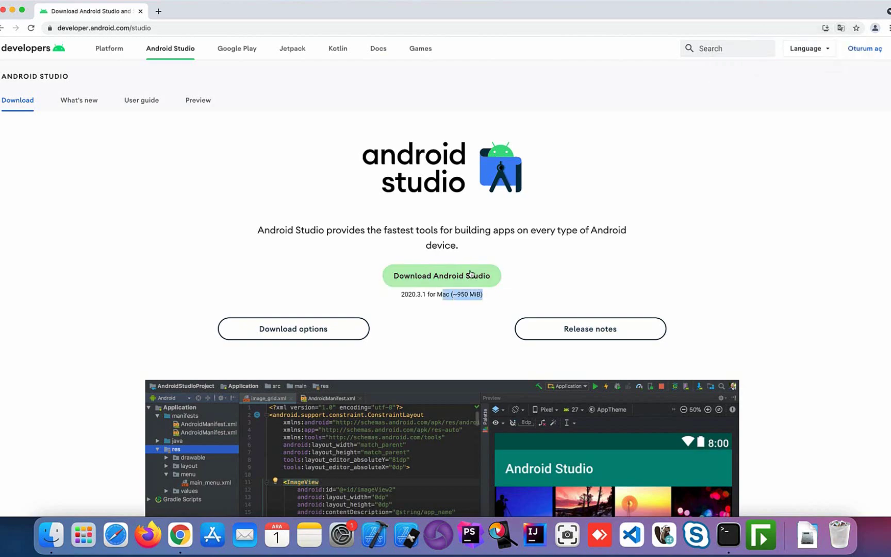
{"action": "left_click", "coordinate": [470, 277]}
{"action": "scroll", "coordinate": [395, 367], "scroll_direction": "down", "scroll_amount": 10}
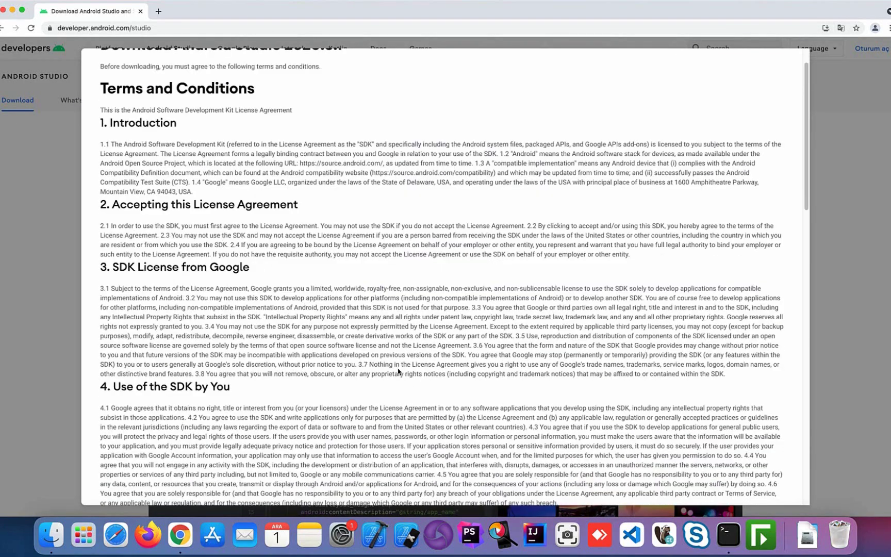
{"action": "scroll", "coordinate": [404, 367], "scroll_direction": "down", "scroll_amount": 10}
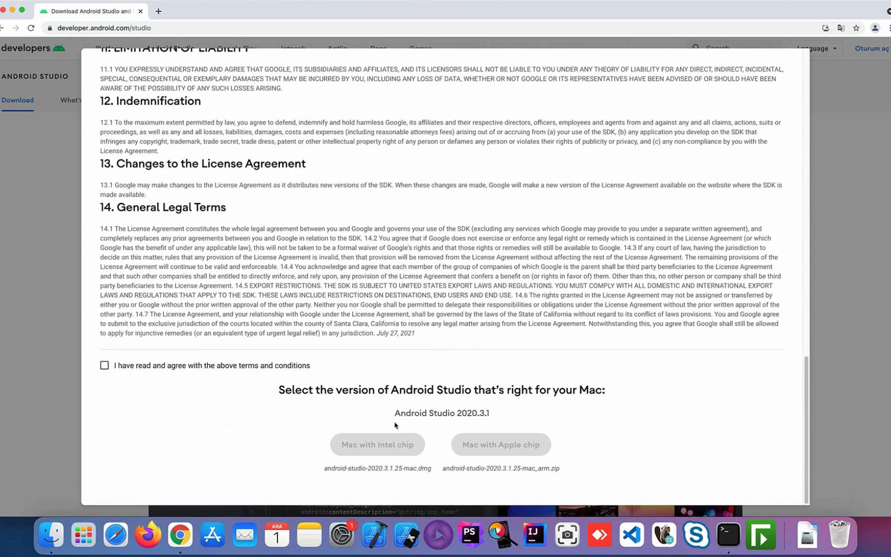
{"action": "left_click", "coordinate": [104, 365]}
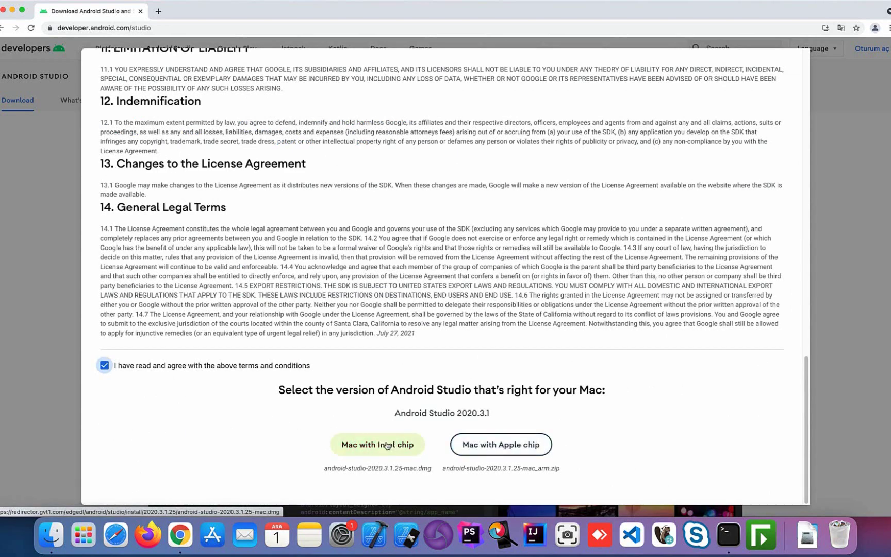
{"action": "left_click", "coordinate": [365, 447]}
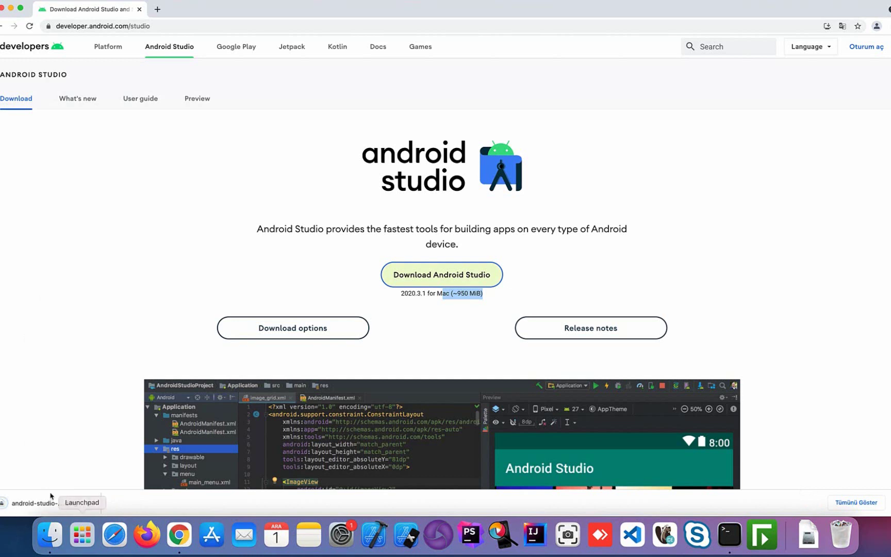
Open the downloaded disk image, copy Android Studio into the Applications folder, and close the installer window.
{"action": "left_click", "coordinate": [15, 508]}
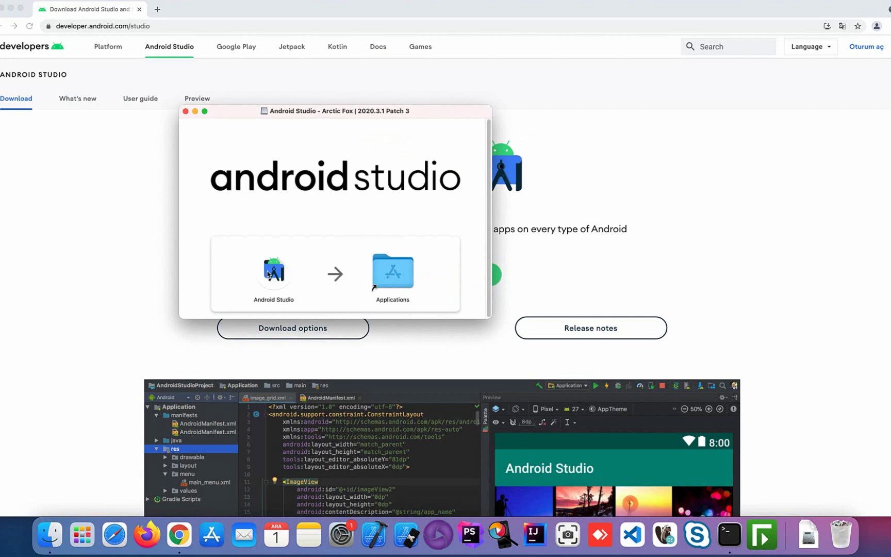
{"action": "left_click_drag", "start_coordinate": [274, 270], "coordinate": [396, 276]}
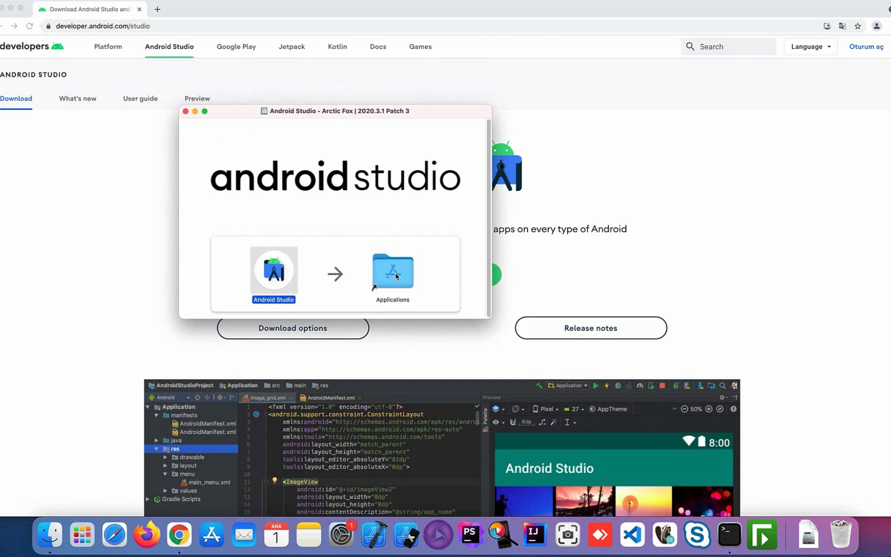
{"action": "left_click", "coordinate": [185, 111]}
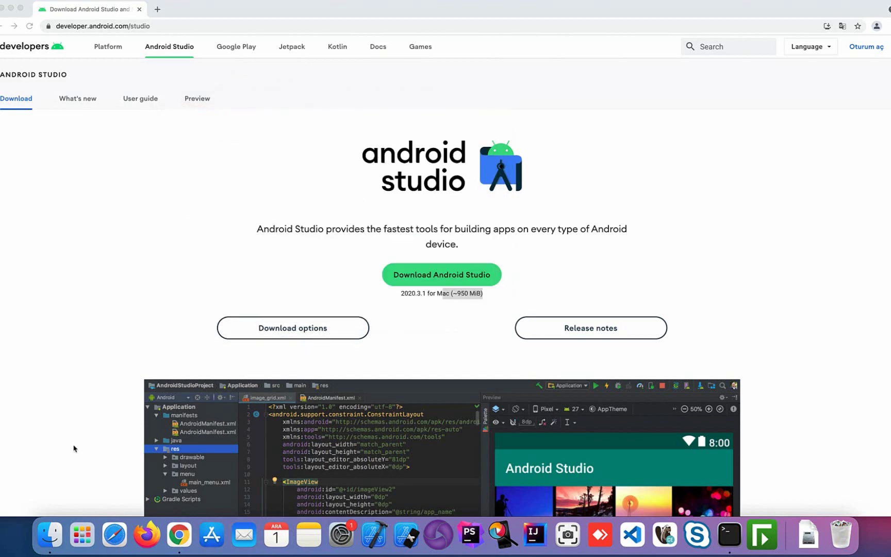
Launch Android Studio from the Applications folder without importing settings, and decline sending usage statistics to Google.
{"action": "left_click", "coordinate": [50, 538]}
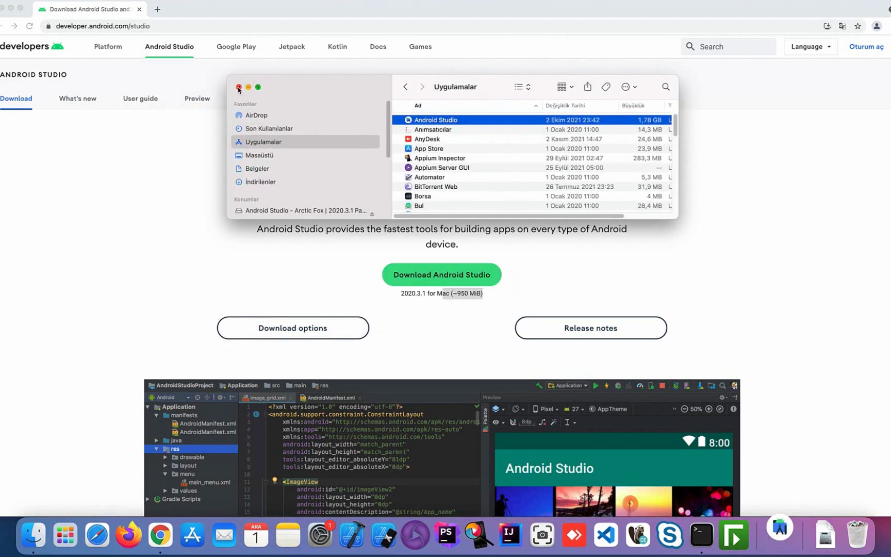
{"action": "left_click", "coordinate": [238, 88]}
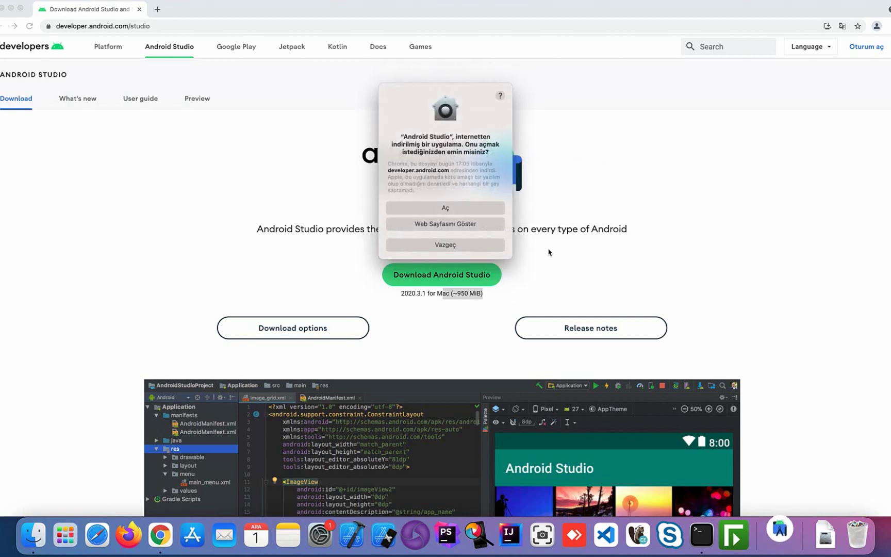
{"action": "left_click", "coordinate": [436, 214]}
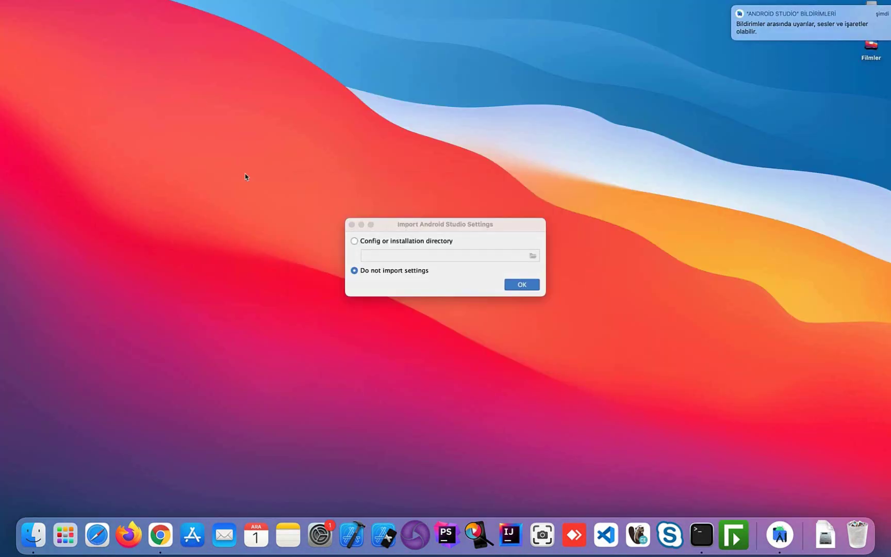
{"action": "left_click", "coordinate": [521, 288]}
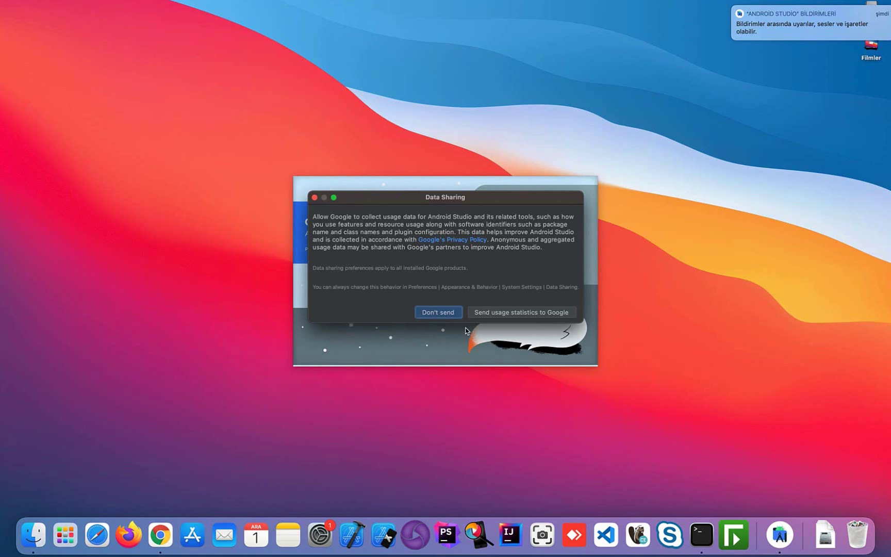
{"action": "left_click", "coordinate": [453, 314]}
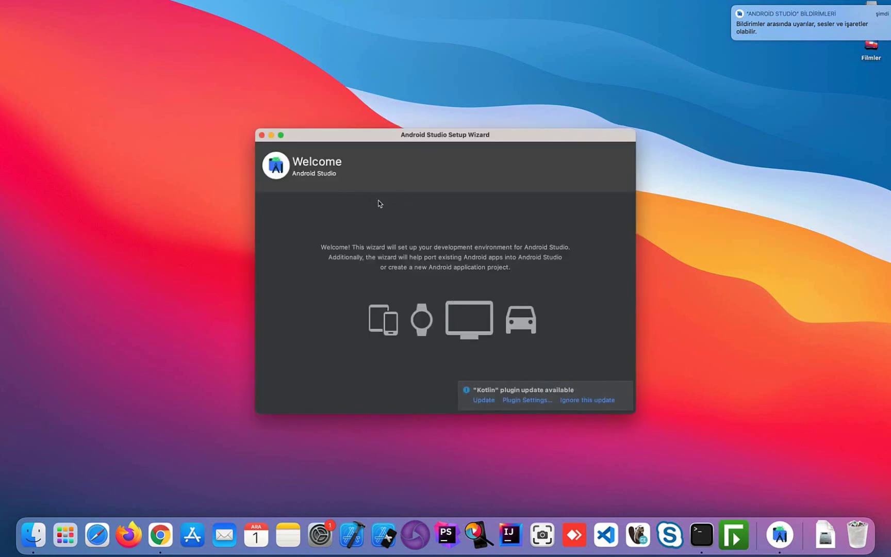
Update the Kotlin plugin and restart Android Studio to apply the change.
{"action": "left_click", "coordinate": [483, 401]}
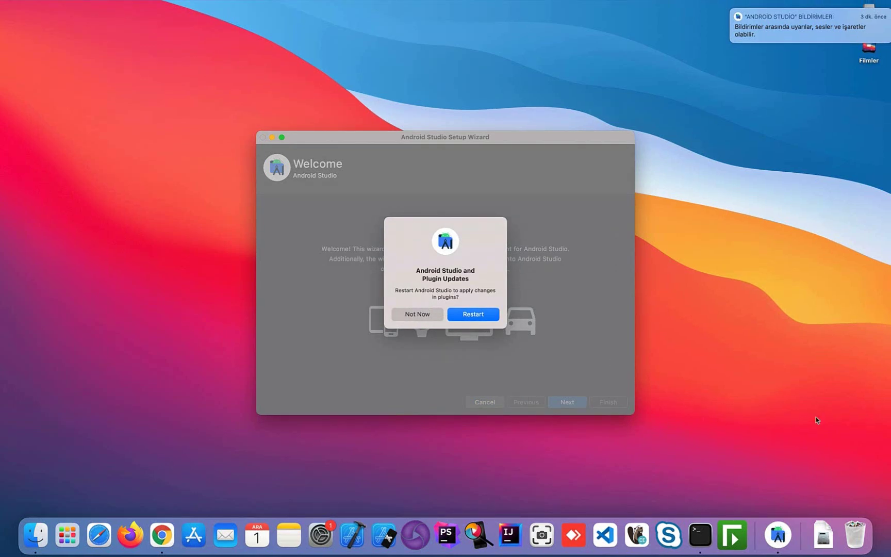
{"action": "left_click", "coordinate": [474, 317]}
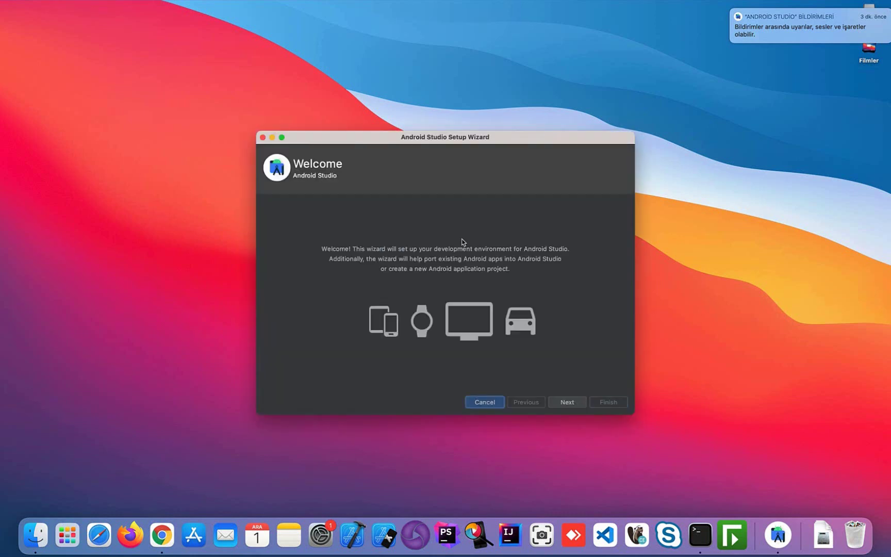
Go through the setup wizard with the Standard install type, review the settings summary, and start the SDK component download.
{"action": "left_click", "coordinate": [573, 403]}
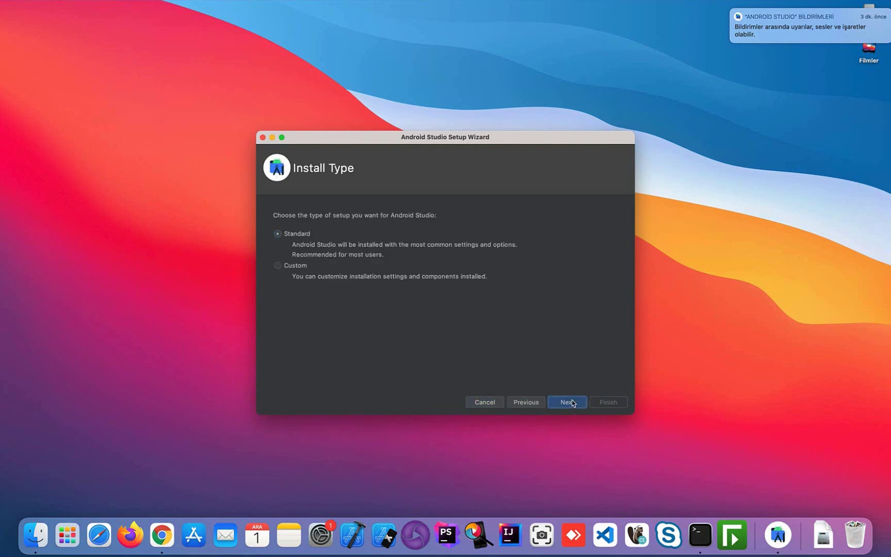
{"action": "left_click", "coordinate": [571, 401]}
{"action": "left_click", "coordinate": [572, 404]}
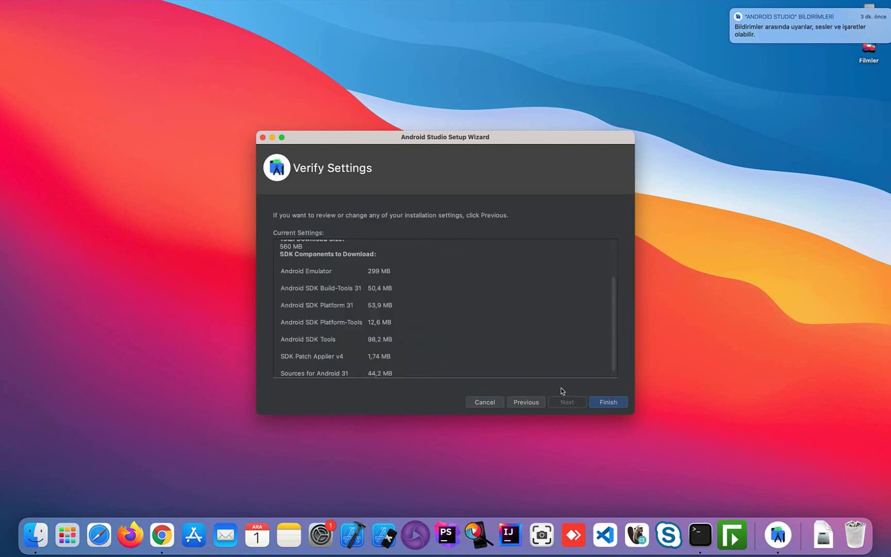
{"action": "scroll", "coordinate": [475, 329], "scroll_direction": "up", "scroll_amount": 3}
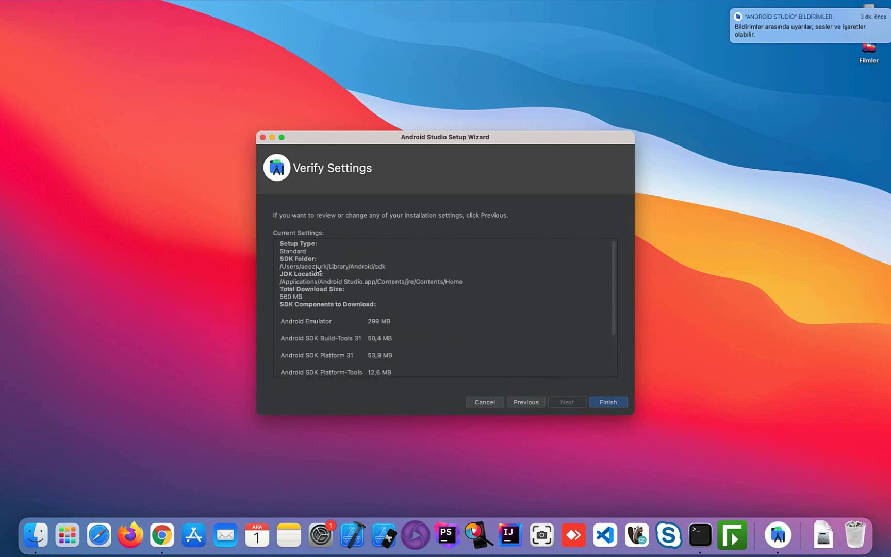
{"action": "left_click", "coordinate": [615, 405]}
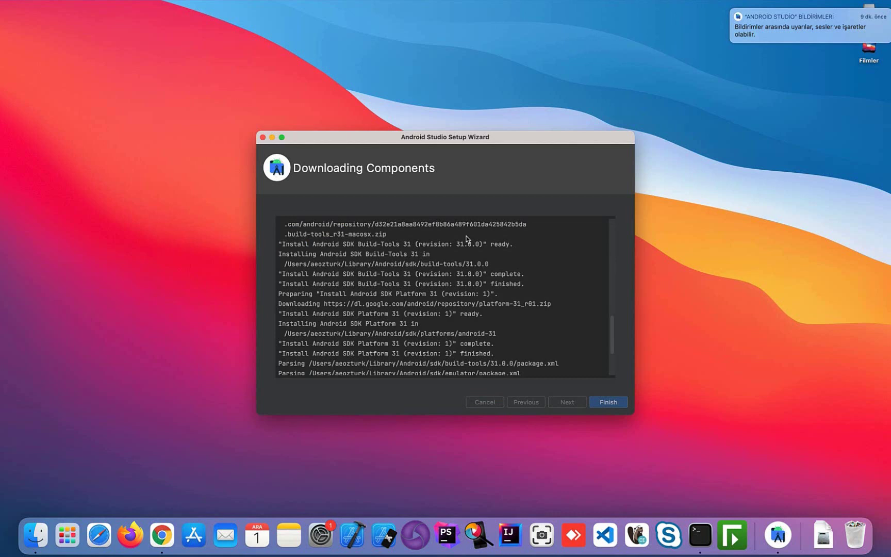
Check the end of the component download log and finish the setup wizard.
{"action": "scroll", "coordinate": [467, 310], "scroll_direction": "down", "scroll_amount": 5}
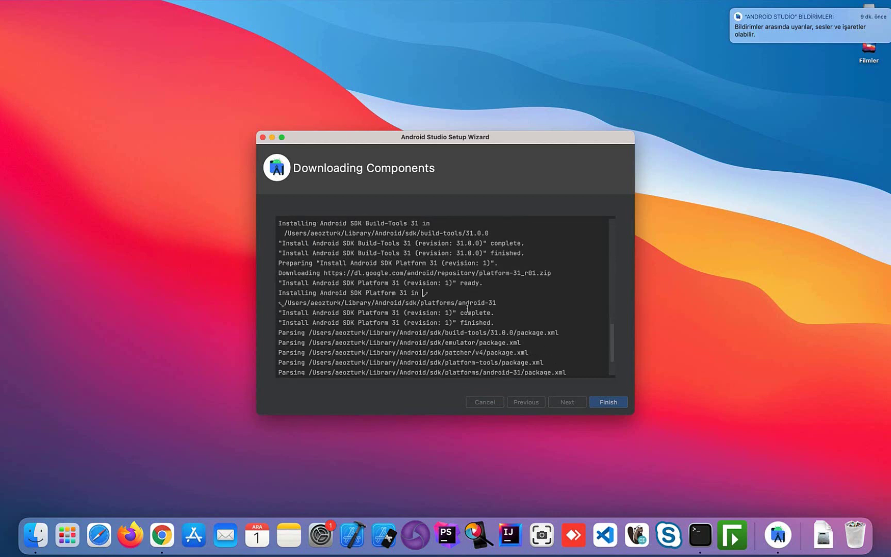
{"action": "left_click_drag", "start_coordinate": [383, 364], "coordinate": [302, 364]}
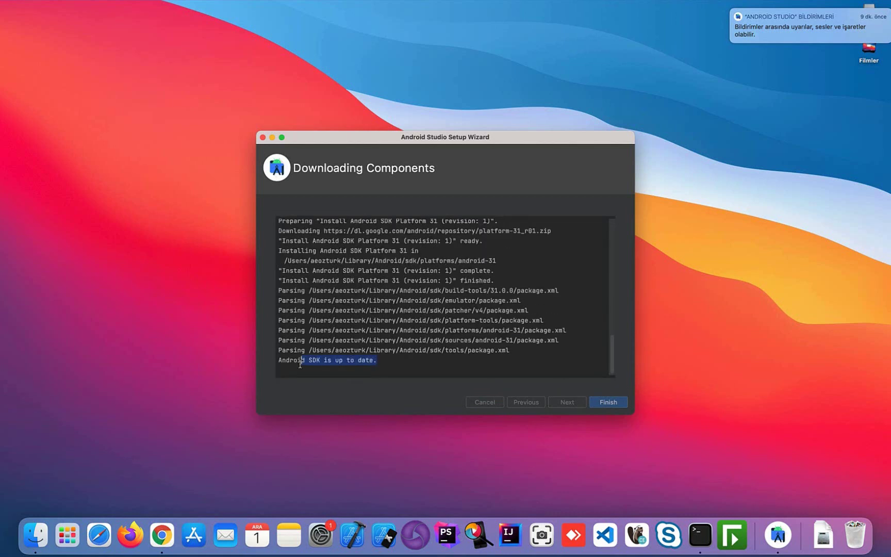
{"action": "left_click", "coordinate": [609, 402]}
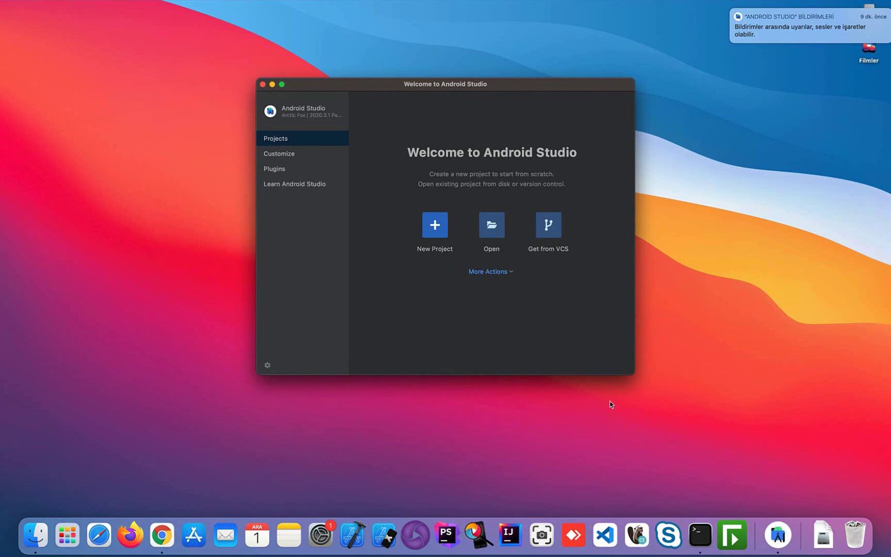
Open the SDK Manager and examine the Android SDK location, the SDK platforms, the SDK tools and the update sites.
{"action": "left_click", "coordinate": [490, 271]}
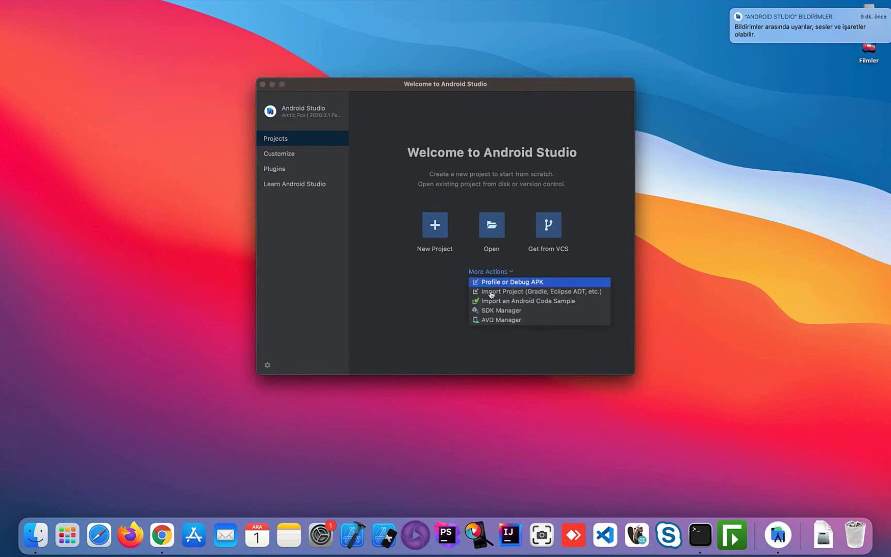
{"action": "left_click", "coordinate": [499, 310]}
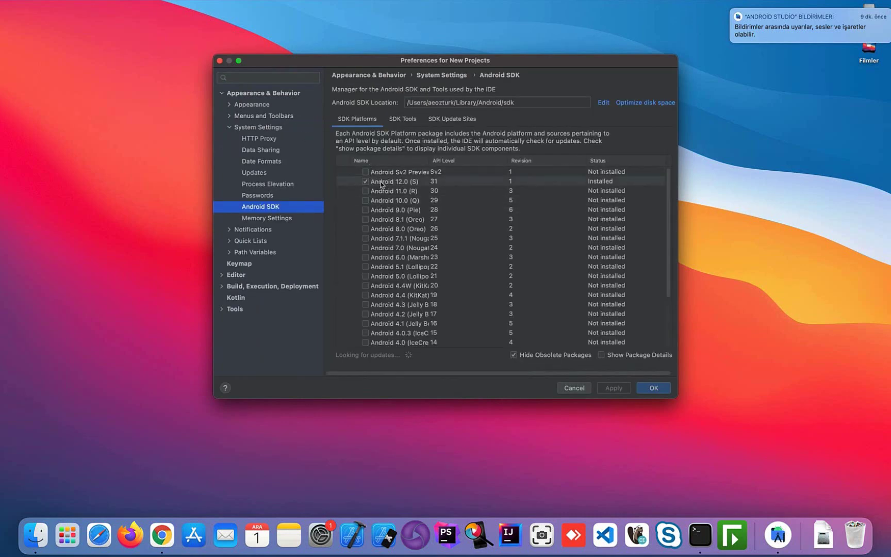
{"action": "left_click_drag", "start_coordinate": [515, 103], "coordinate": [413, 107]}
{"action": "left_click", "coordinate": [501, 105]}
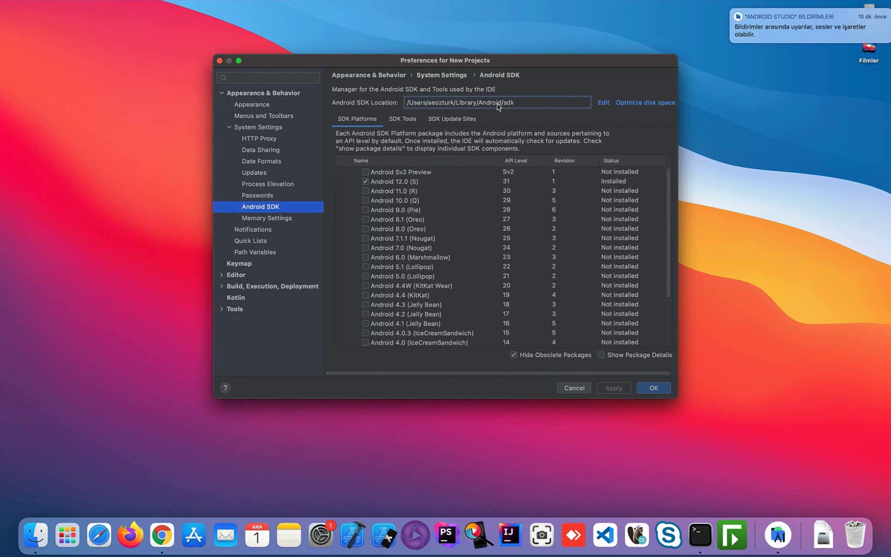
{"action": "left_click", "coordinate": [408, 119]}
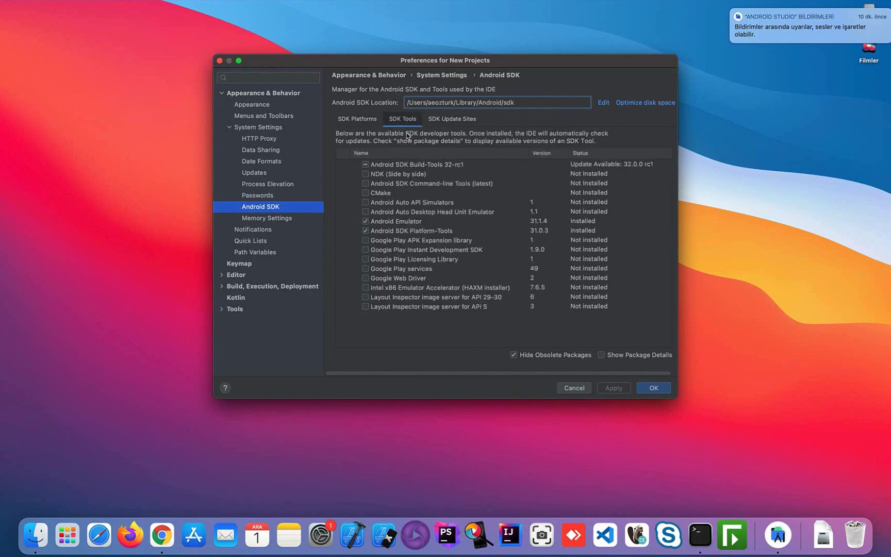
{"action": "left_click", "coordinate": [446, 120]}
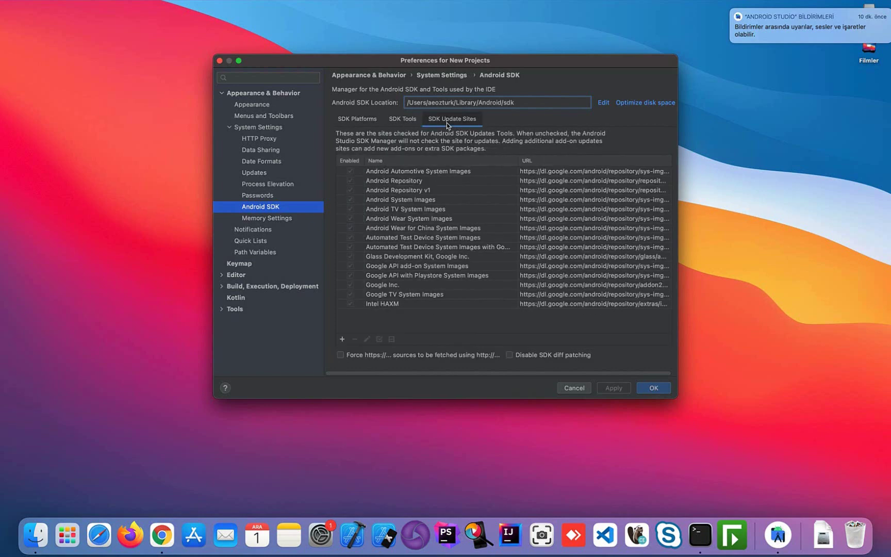
{"action": "left_click", "coordinate": [408, 118]}
{"action": "left_click", "coordinate": [360, 120]}
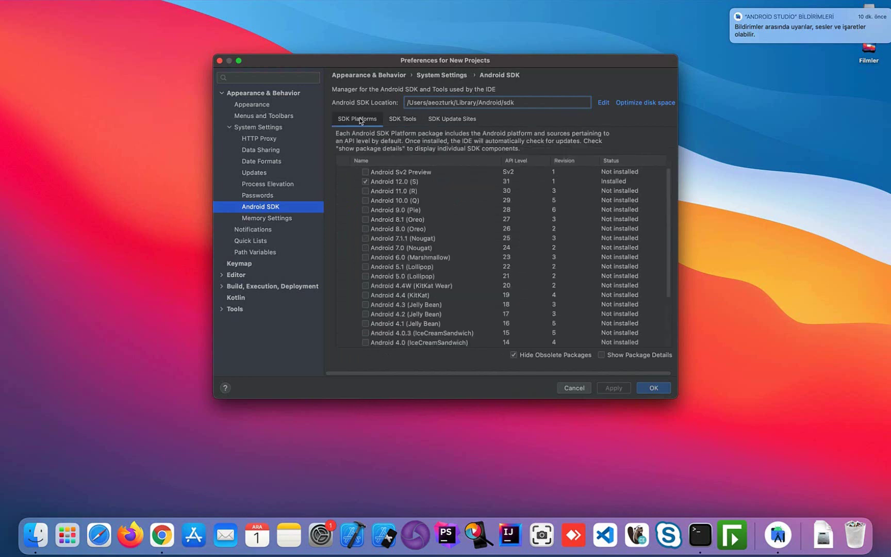